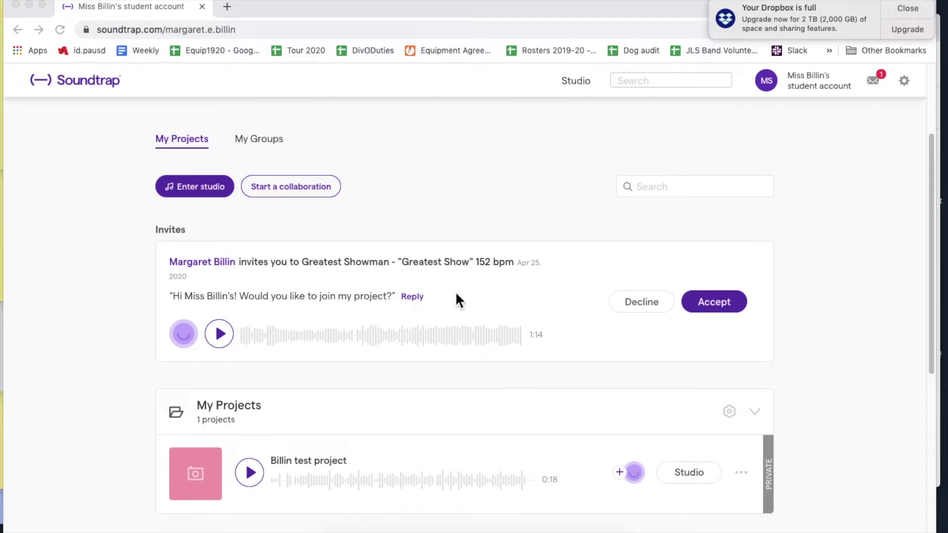
Accept the invitation to the Greatest Showman - "Greatest Show" 152 bpm project, declining notifications for now, and enter its studio
{"action": "left_click", "coordinate": [712, 302]}
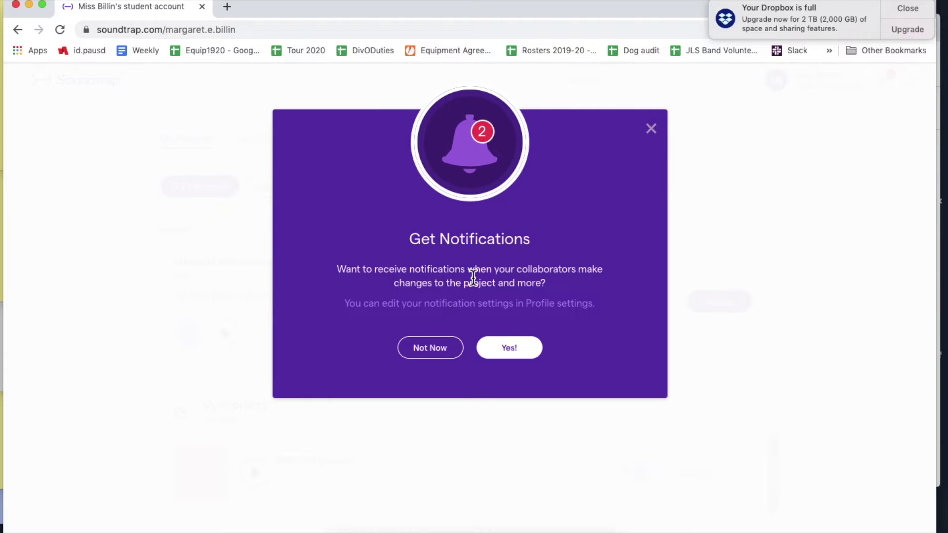
{"action": "left_click", "coordinate": [436, 351]}
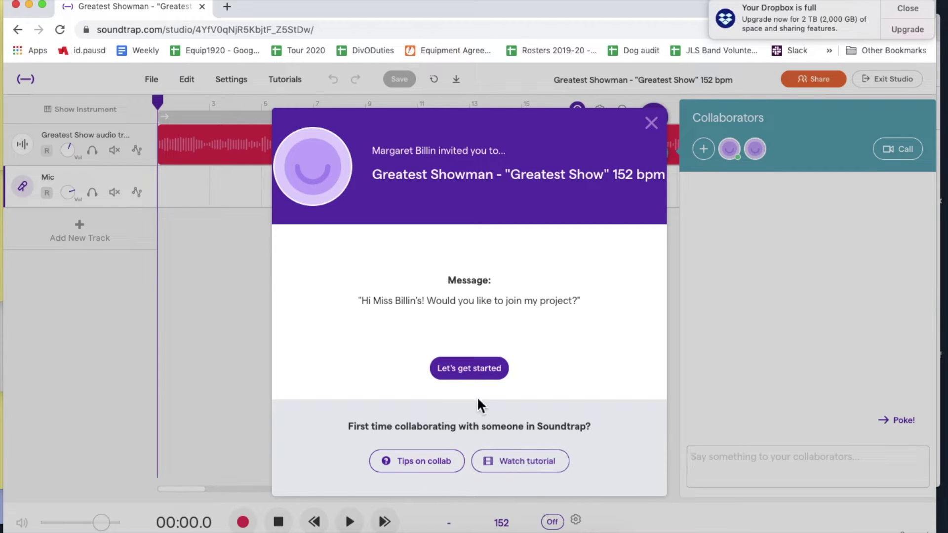
{"action": "left_click", "coordinate": [476, 370]}
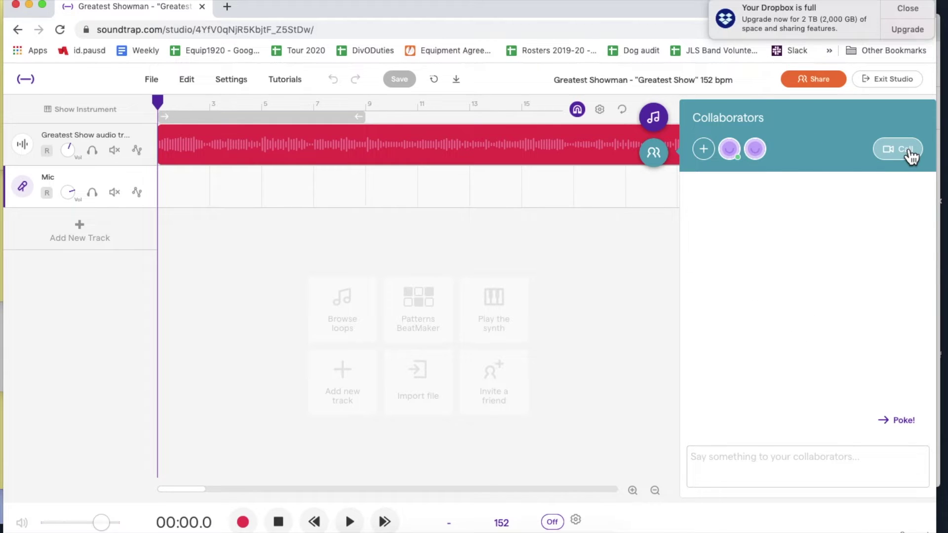
Hide the collaborators pane and play a short stretch of the Greatest Show backing track
{"action": "left_click", "coordinate": [656, 158]}
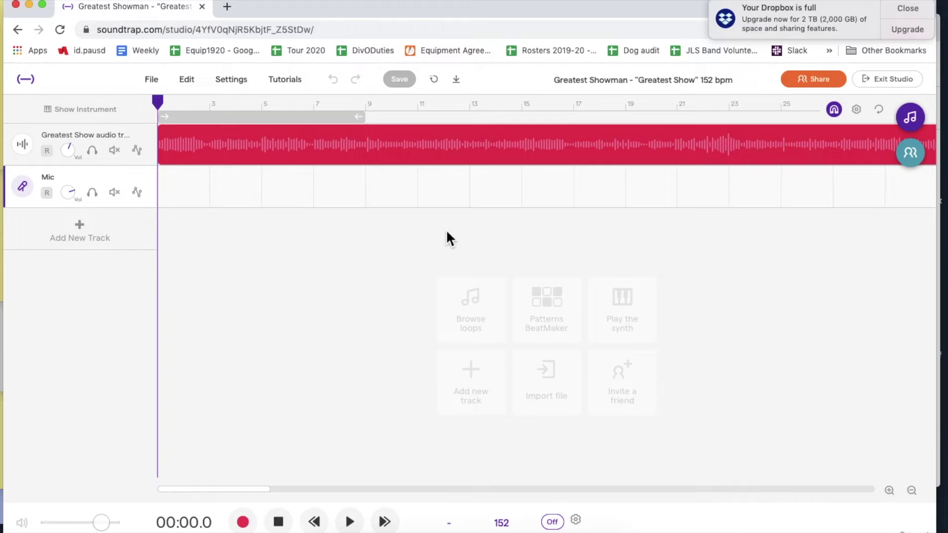
{"action": "left_click", "coordinate": [350, 523]}
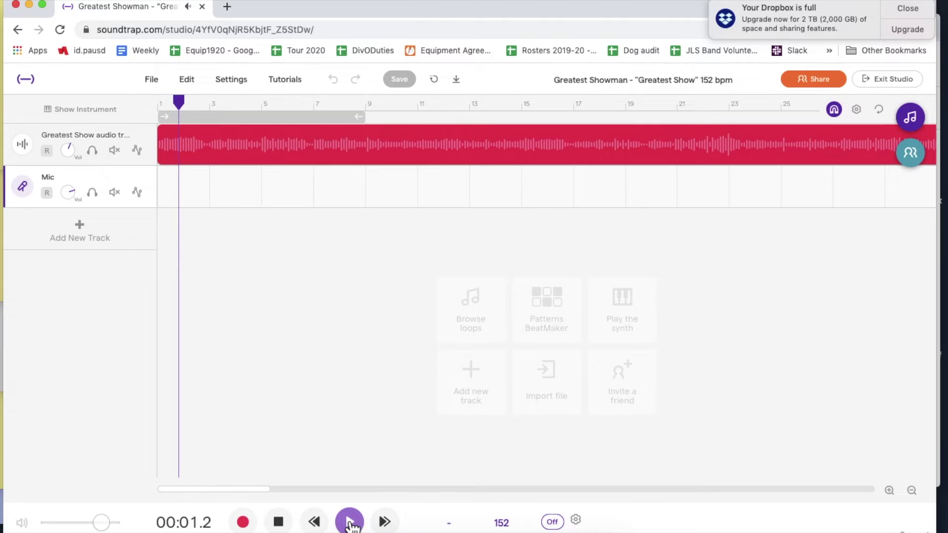
{"action": "left_click", "coordinate": [284, 526]}
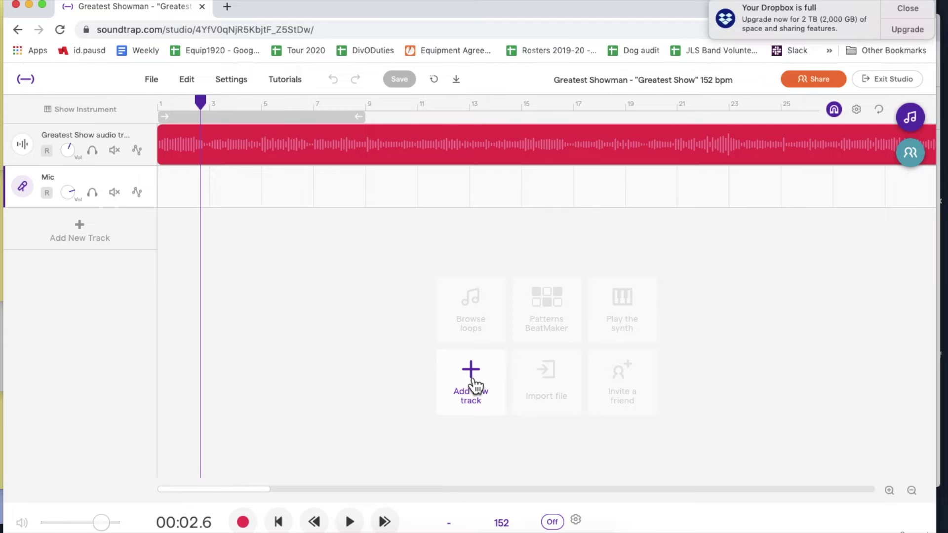
Add a new voice and microphone track to the project with the Voice Clean preset
{"action": "left_click", "coordinate": [472, 379]}
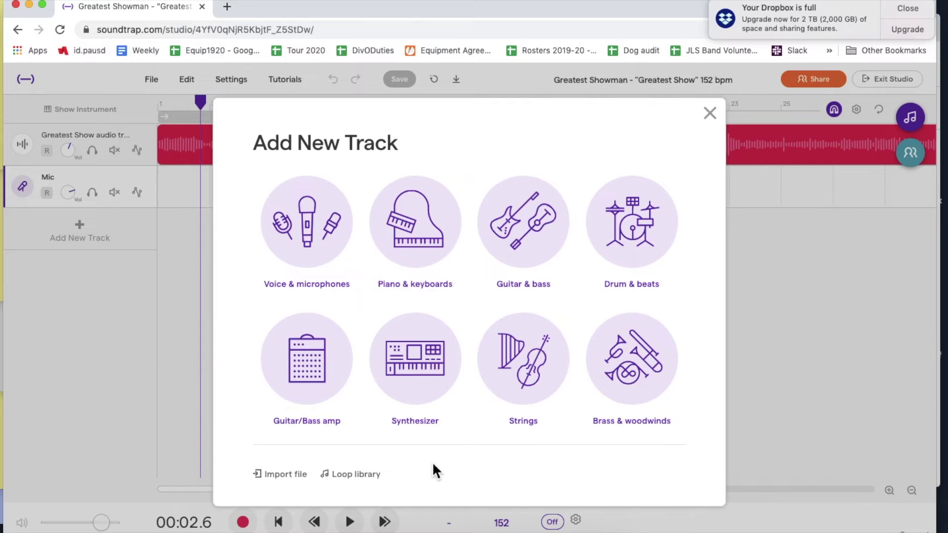
{"action": "left_click", "coordinate": [308, 240]}
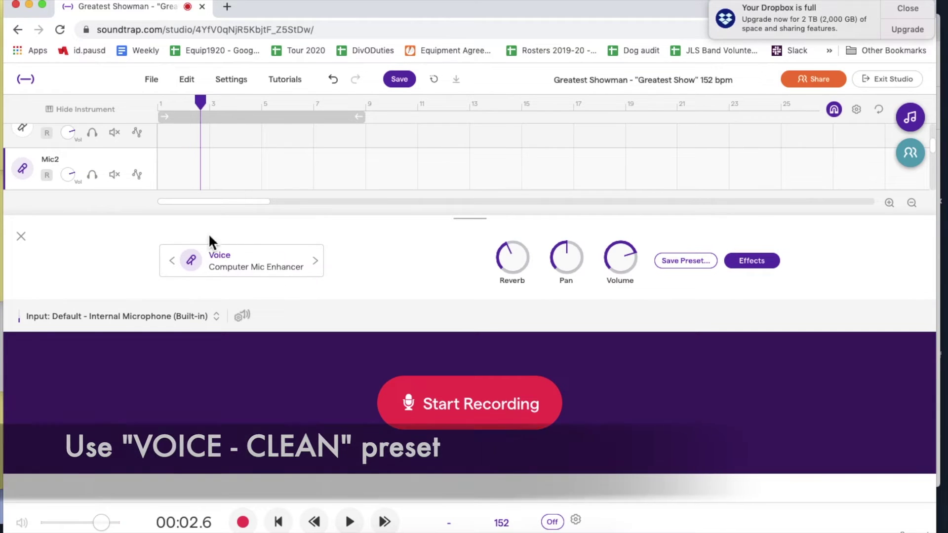
{"action": "left_click", "coordinate": [179, 263]}
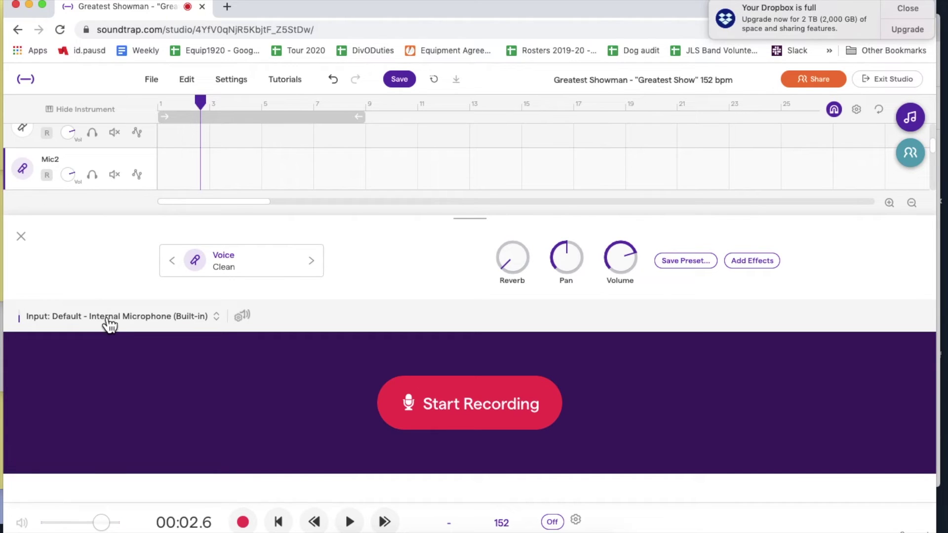
Run the microphone volume check for the new voice track, accept the adjusted levels and close the instrument settings
{"action": "left_click", "coordinate": [243, 318]}
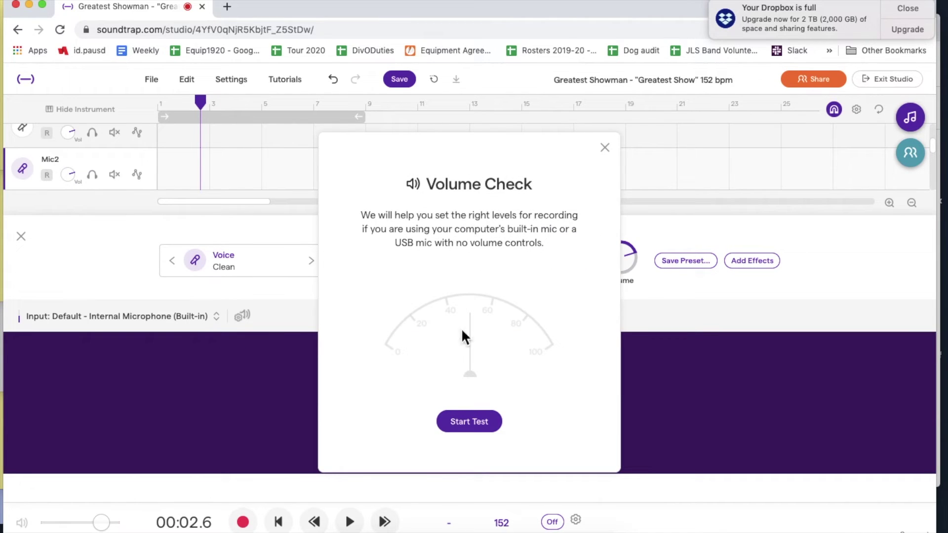
{"action": "left_click", "coordinate": [466, 421]}
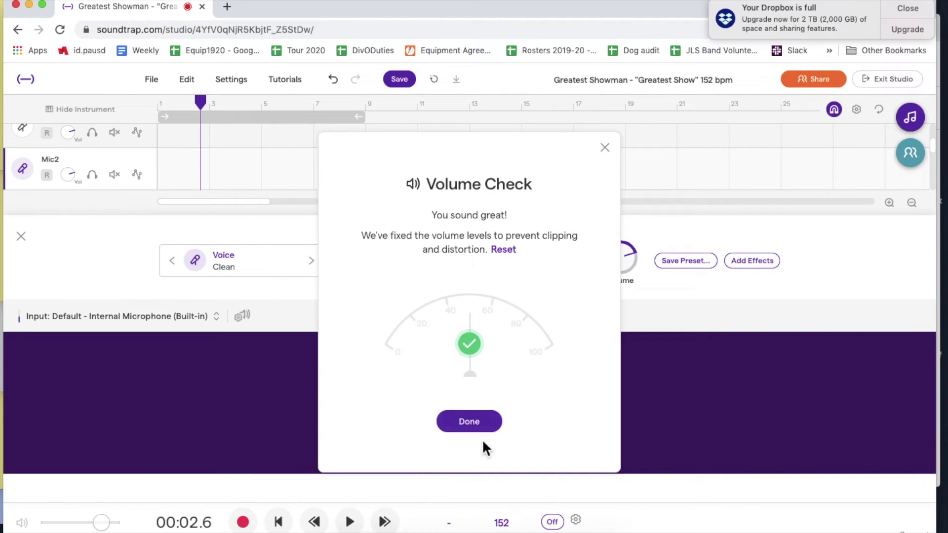
{"action": "left_click", "coordinate": [475, 423]}
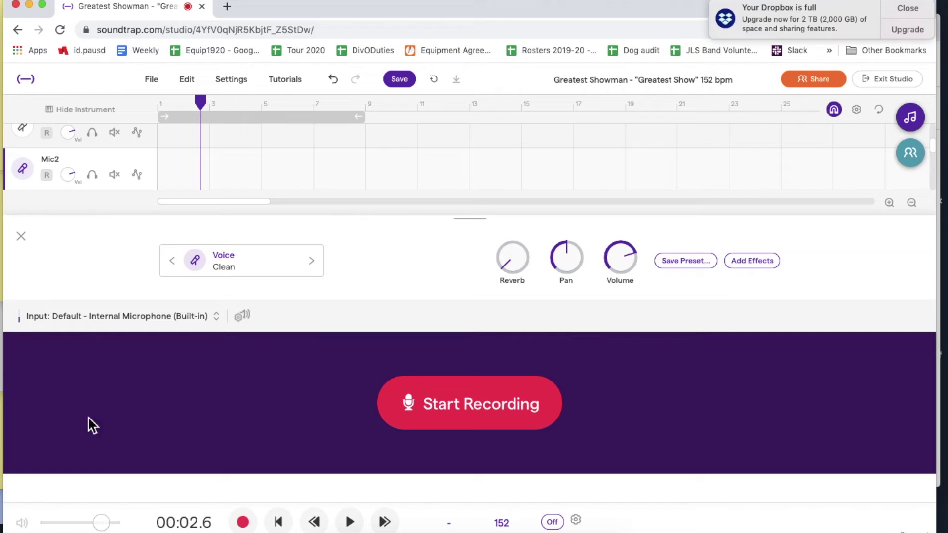
{"action": "left_click", "coordinate": [21, 237]}
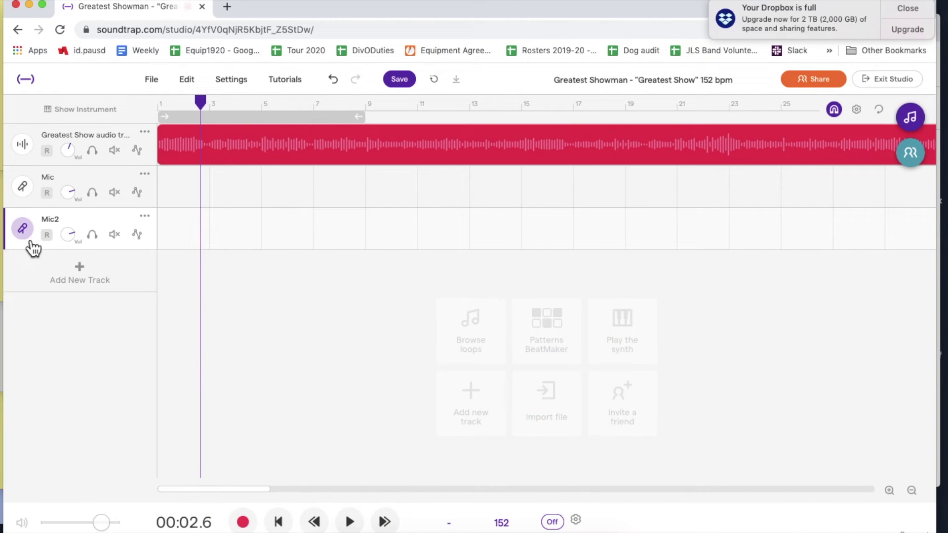
Rename the Mic2 track to the singer's name followed by "- soprano"
{"action": "left_click", "coordinate": [85, 220]}
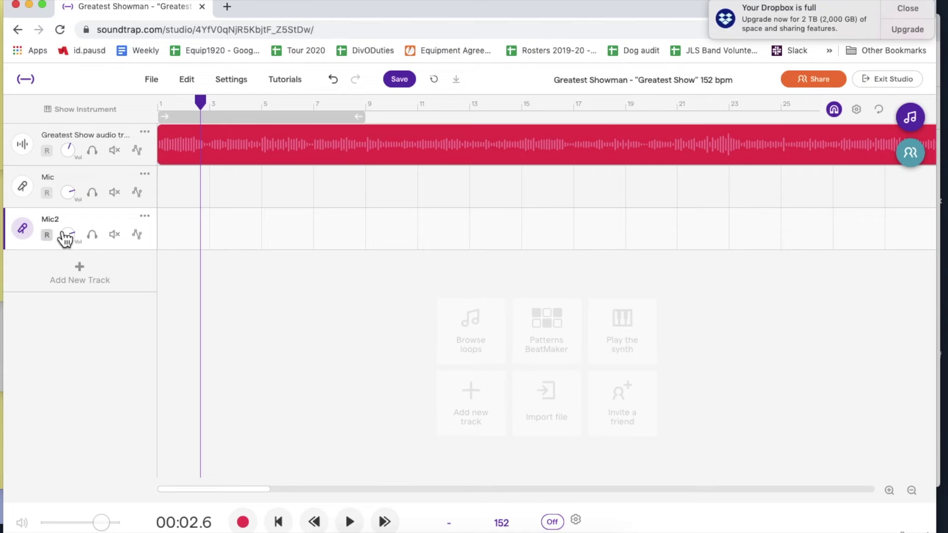
{"action": "left_click", "coordinate": [96, 118]}
{"action": "left_click", "coordinate": [95, 119]}
{"action": "left_click", "coordinate": [95, 118]}
{"action": "left_click", "coordinate": [95, 118]}
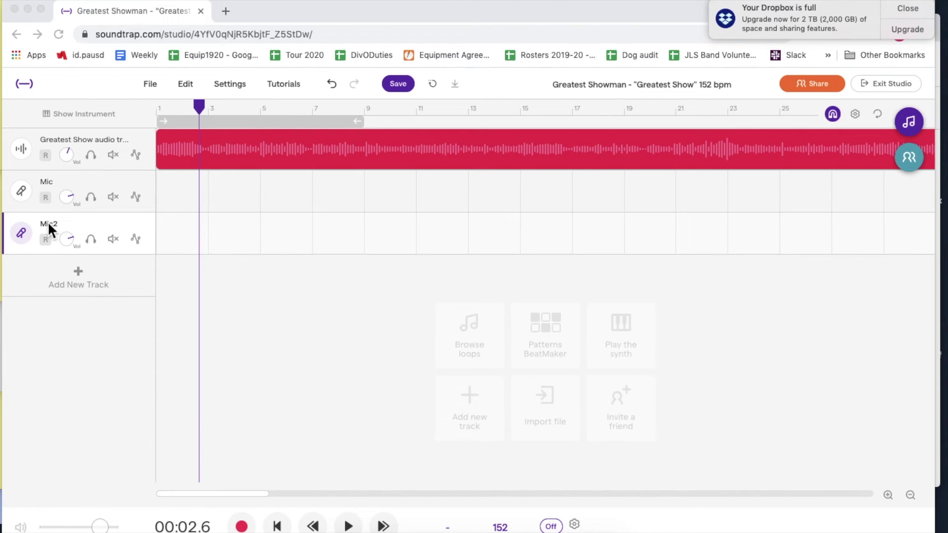
{"action": "double_click", "coordinate": [48, 223]}
{"action": "key", "text": "BackSpace"}
{"action": "key", "text": "BackSpace"}
{"action": "key", "text": "BackSpace"}
{"action": "key", "text": "BackSpace"}
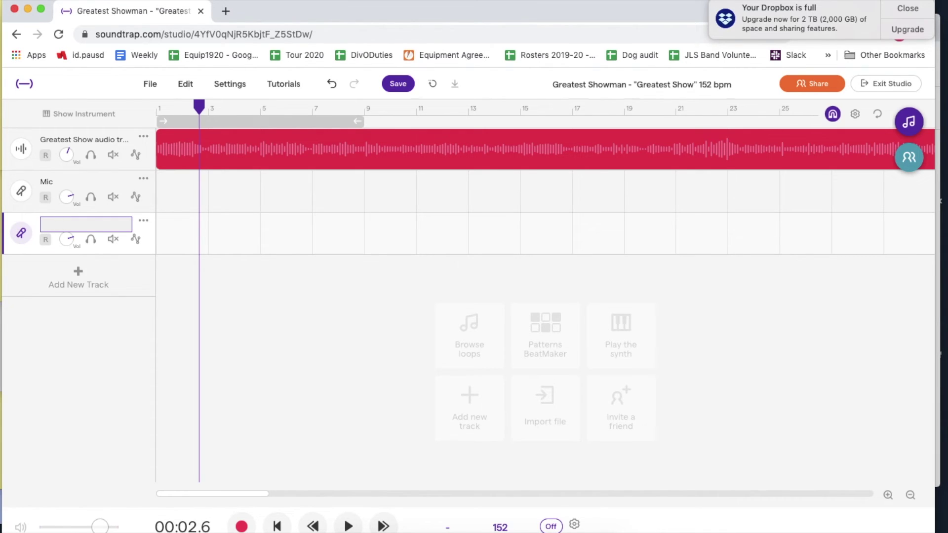
{"action": "type", "text": "Miss Billin - soprano"}
{"action": "left_click", "coordinate": [230, 290]}
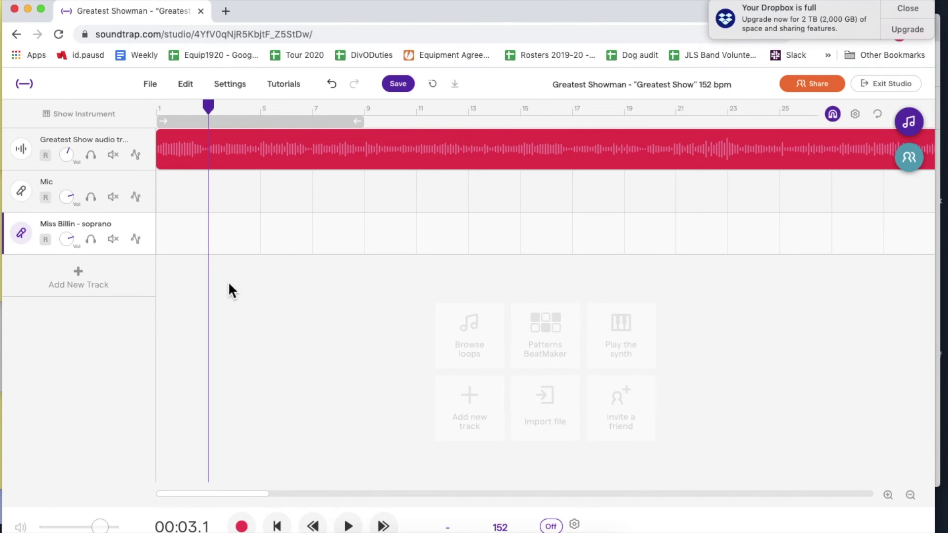
Arm the soprano track for recording with headphones in use and lower the track's volume
{"action": "left_click", "coordinate": [46, 240]}
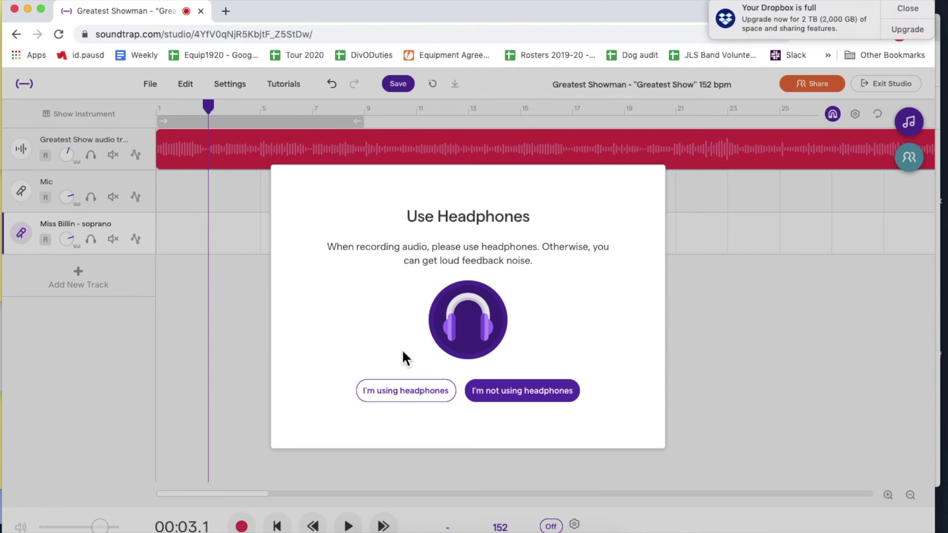
{"action": "left_click", "coordinate": [409, 395]}
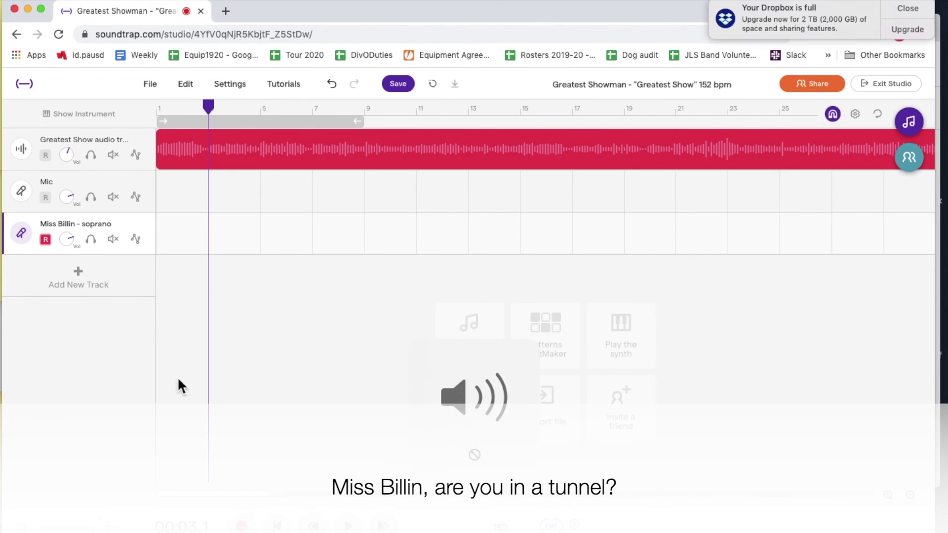
{"action": "left_click_drag", "start_coordinate": [71, 245], "coordinate": [74, 387]}
{"action": "left_click", "coordinate": [44, 240]}
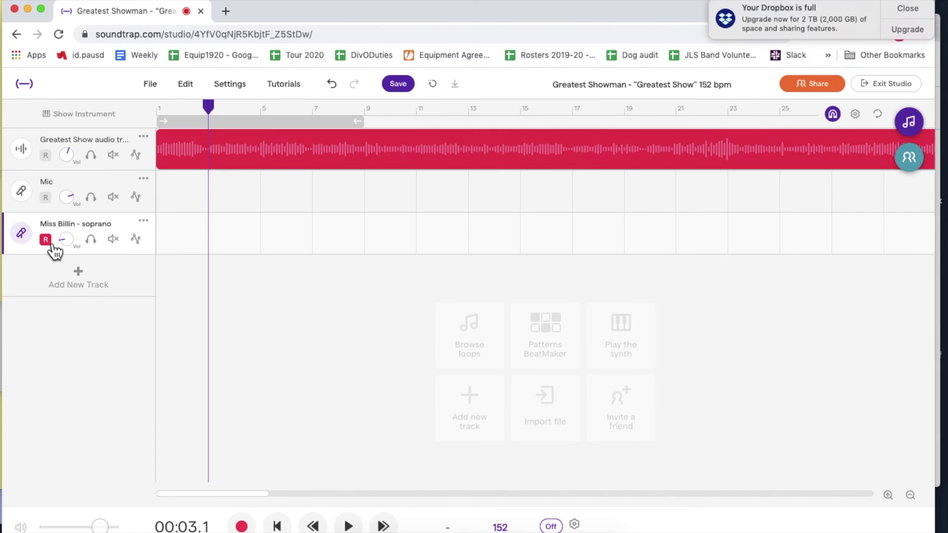
{"action": "left_click_drag", "start_coordinate": [66, 245], "coordinate": [74, 277]}
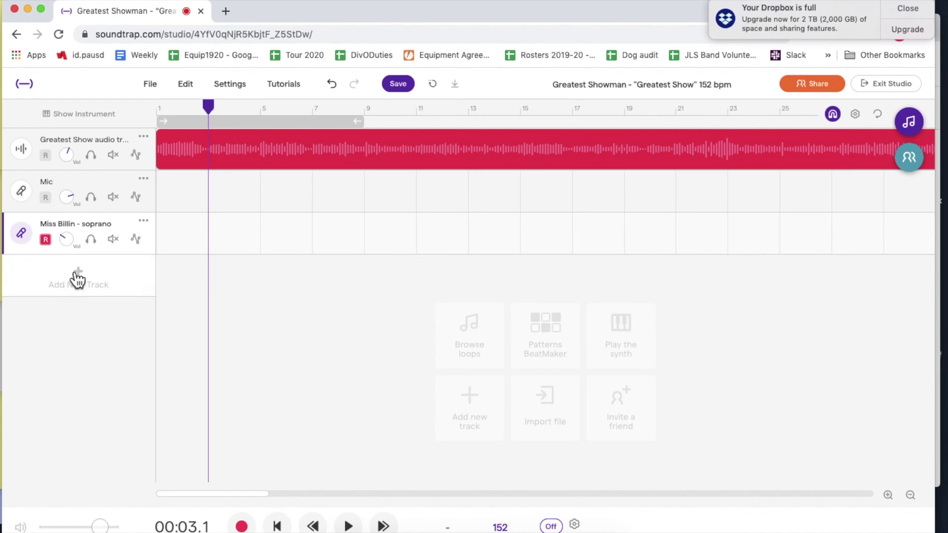
Try out solo on the soprano track and mute on each of the tracks, restoring normal playback
{"action": "left_click", "coordinate": [96, 246]}
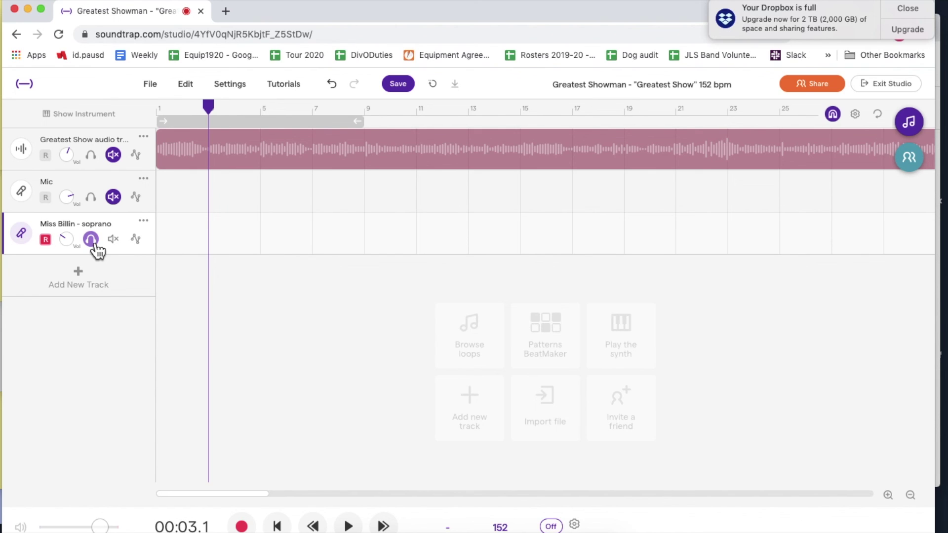
{"action": "left_click", "coordinate": [96, 247]}
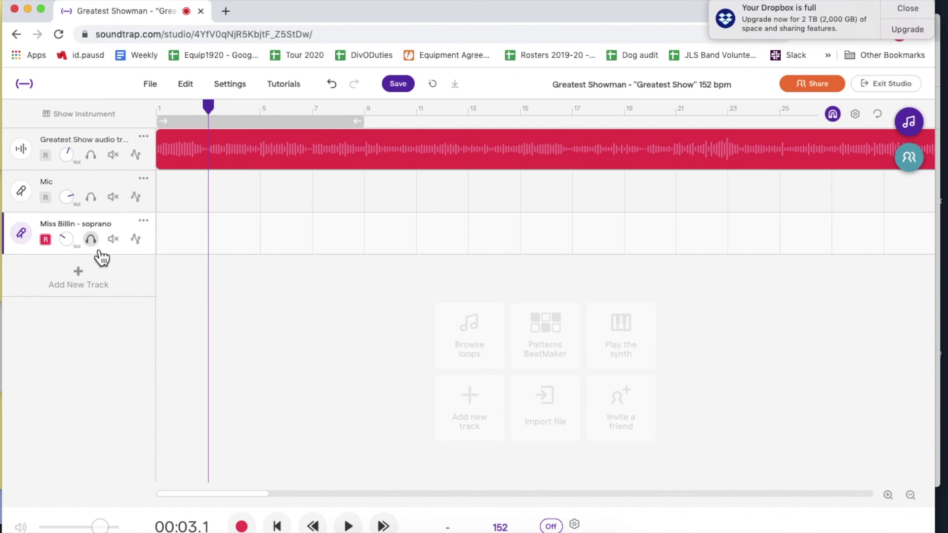
{"action": "left_click", "coordinate": [114, 239]}
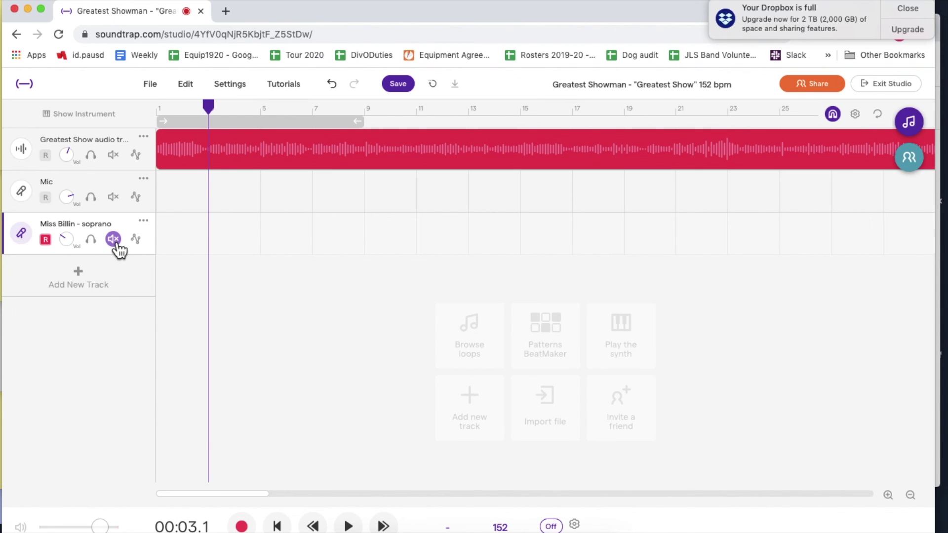
{"action": "left_click", "coordinate": [113, 196]}
{"action": "left_click", "coordinate": [114, 156]}
{"action": "left_click", "coordinate": [114, 156]}
{"action": "left_click", "coordinate": [113, 239]}
{"action": "left_click", "coordinate": [96, 242]}
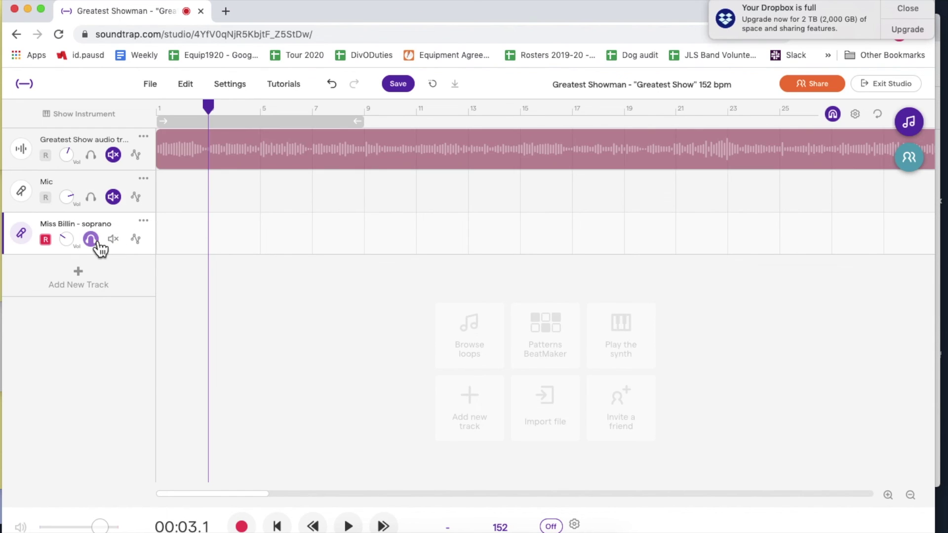
{"action": "left_click", "coordinate": [96, 241]}
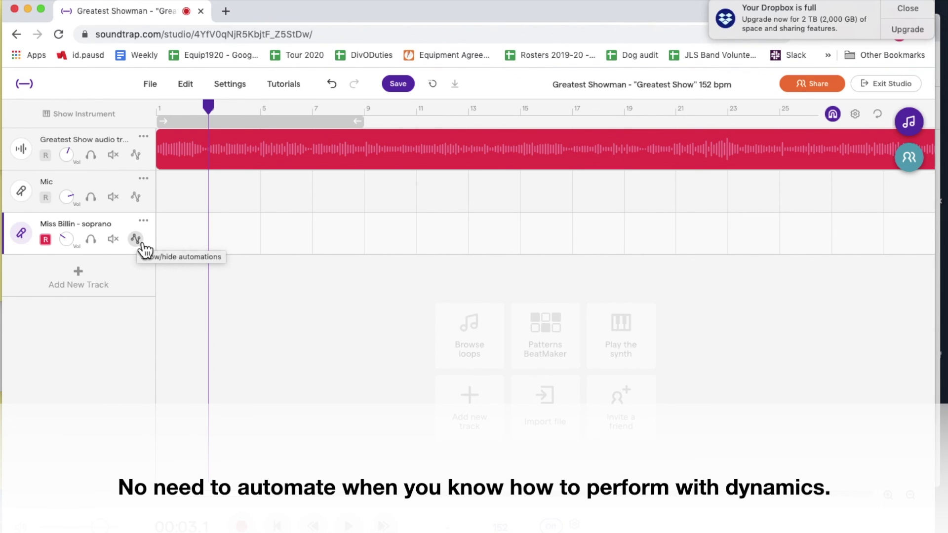
Examine the additional track options available for the soprano track without applying any
{"action": "left_click", "coordinate": [143, 220]}
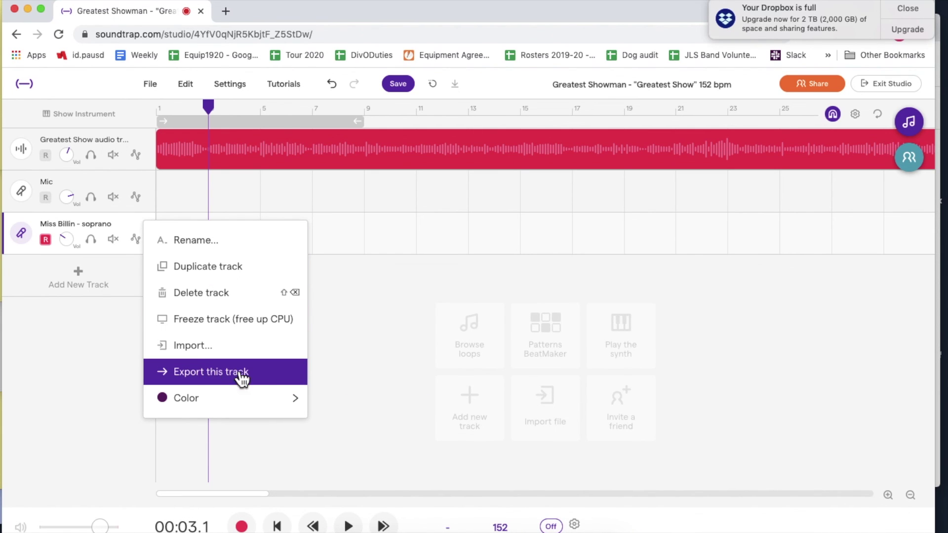
{"action": "left_click", "coordinate": [329, 319]}
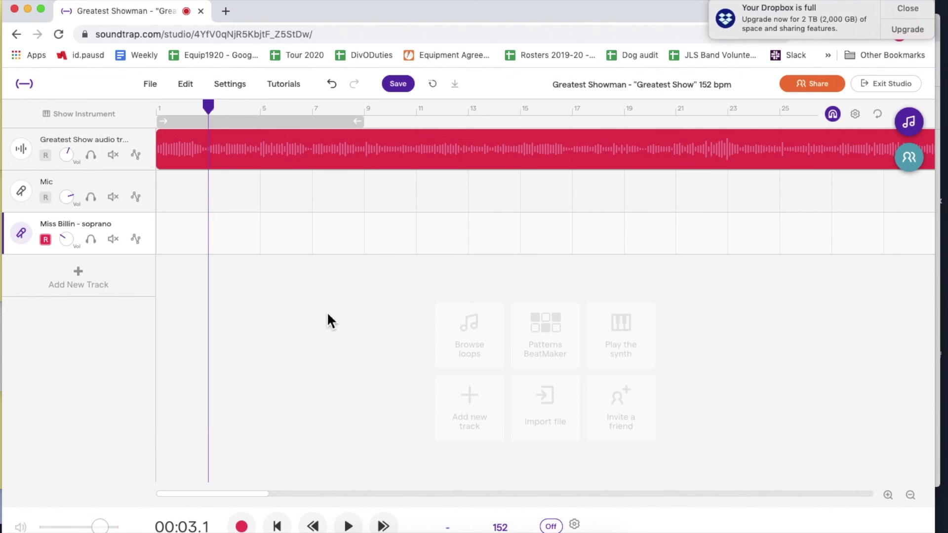